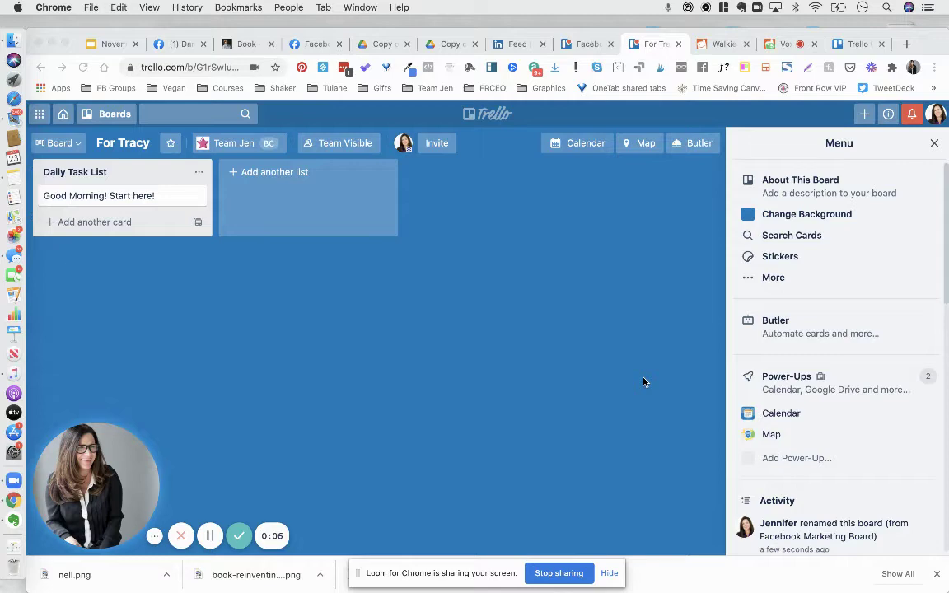
Close the board Menu panel to show the Daily Task List on the For Tracy board
{"action": "left_click", "coordinate": [935, 144]}
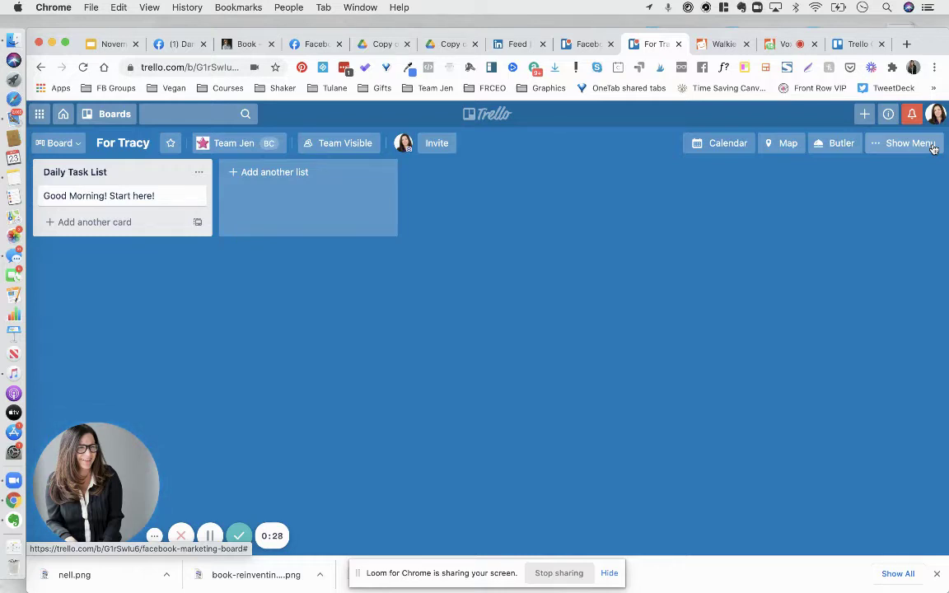
Open the 'Good Morning! Start here!' card and go to the Power-Ups directory
{"action": "left_click", "coordinate": [122, 204]}
{"action": "scroll", "coordinate": [535, 356], "scroll_direction": "down", "scroll_amount": 2}
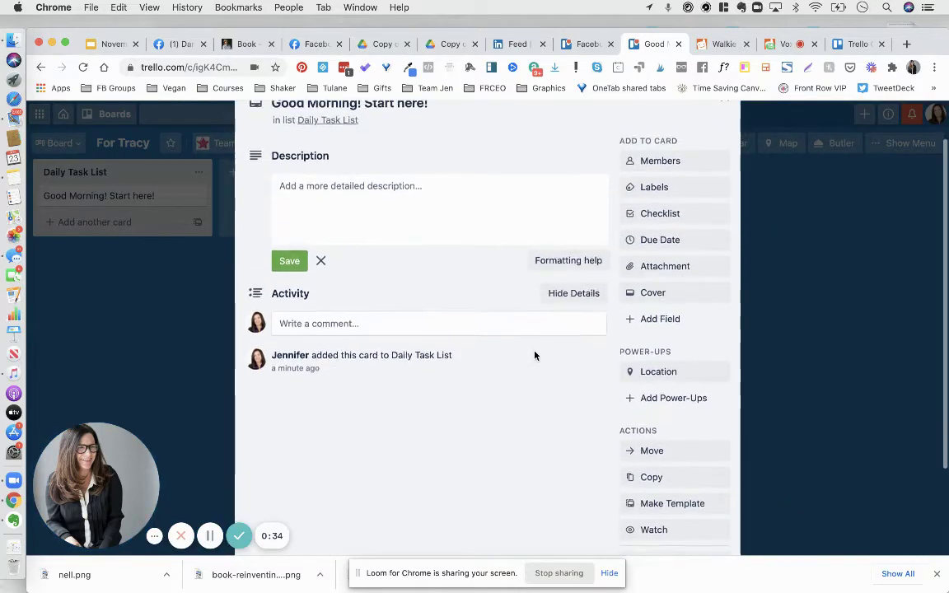
{"action": "scroll", "coordinate": [535, 356], "scroll_direction": "down", "scroll_amount": 2}
{"action": "scroll", "coordinate": [534, 356], "scroll_direction": "down", "scroll_amount": 2}
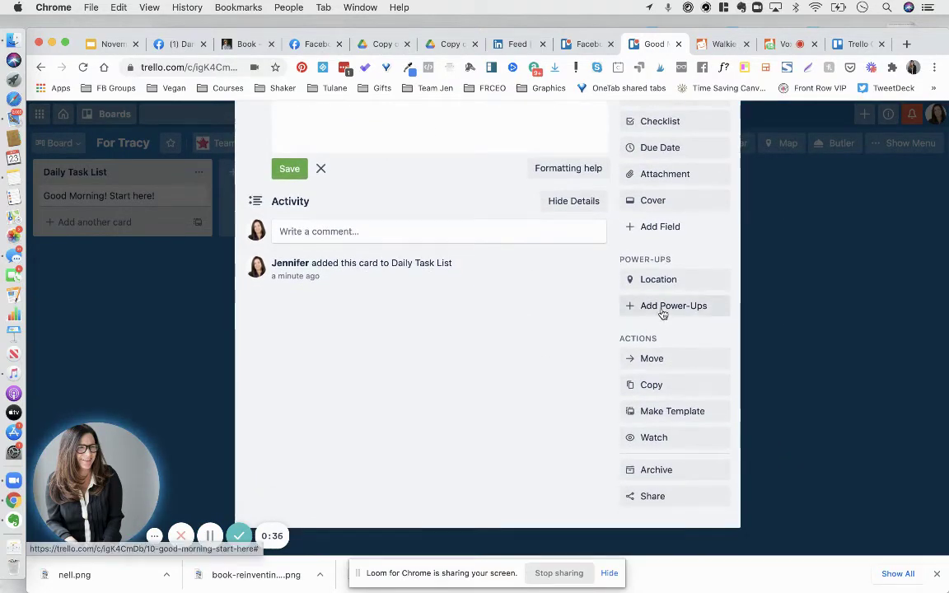
{"action": "key", "text": "Escape"}
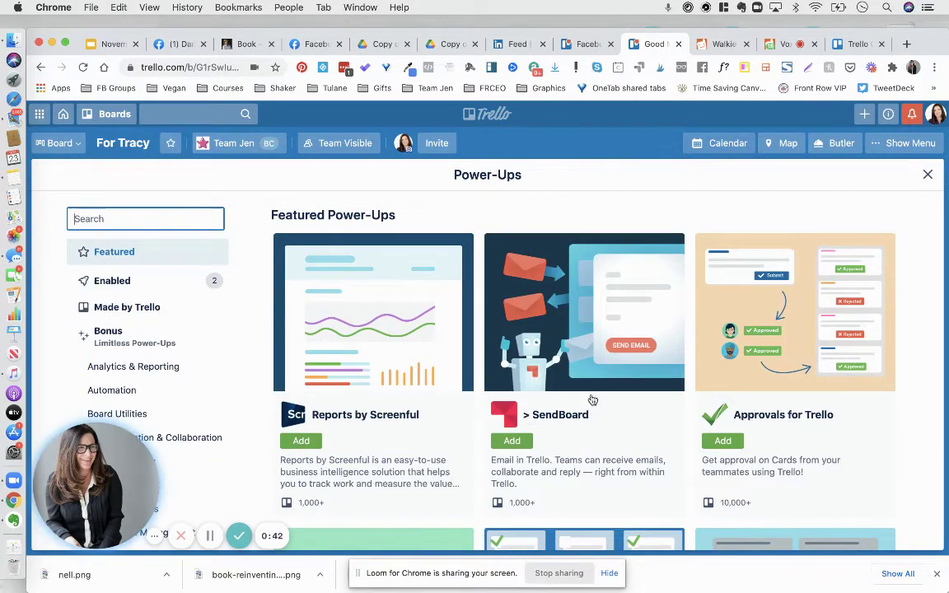
Add the Card Repeater power-up from the Automation category
{"action": "scroll", "coordinate": [587, 395], "scroll_direction": "down", "scroll_amount": 3}
{"action": "scroll", "coordinate": [578, 395], "scroll_direction": "down", "scroll_amount": 3}
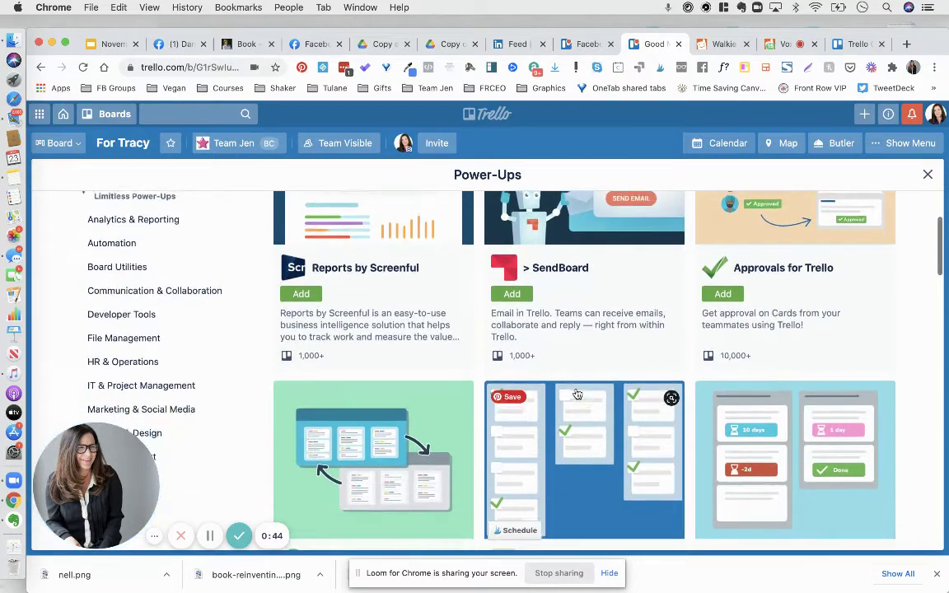
{"action": "scroll", "coordinate": [578, 394], "scroll_direction": "up", "scroll_amount": 1}
{"action": "scroll", "coordinate": [576, 395], "scroll_direction": "up", "scroll_amount": 1}
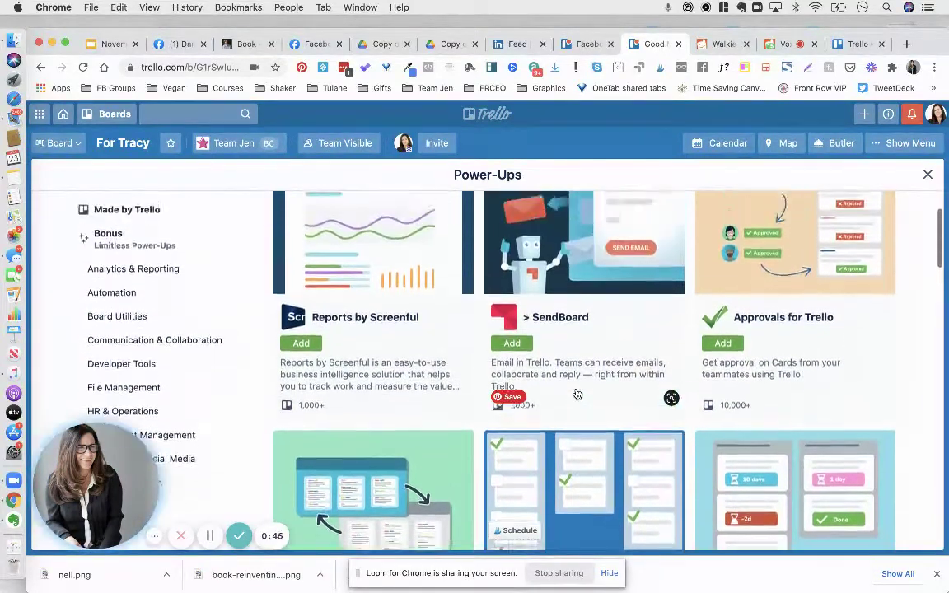
{"action": "left_click", "coordinate": [136, 298]}
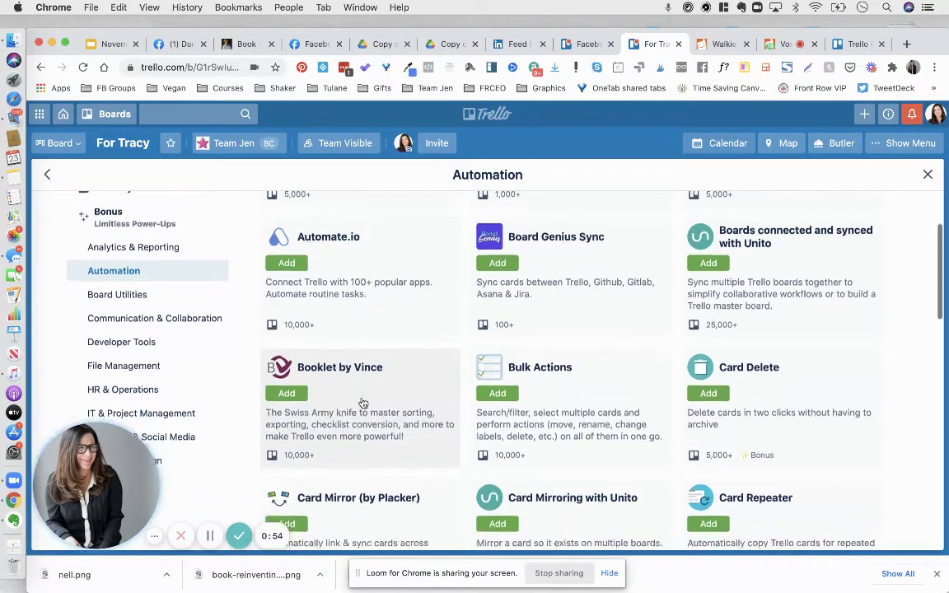
{"action": "scroll", "coordinate": [364, 402], "scroll_direction": "down", "scroll_amount": 5}
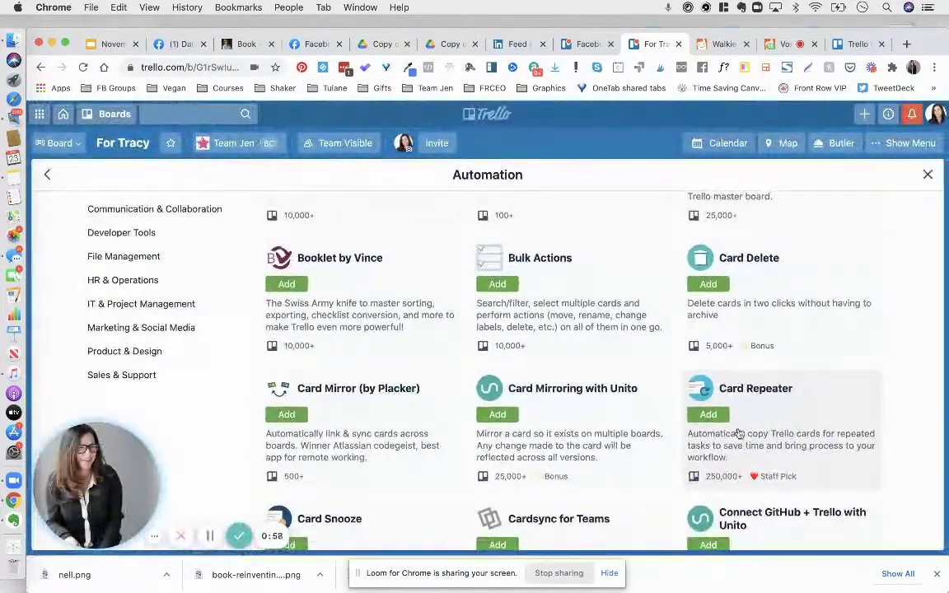
{"action": "left_click", "coordinate": [710, 414]}
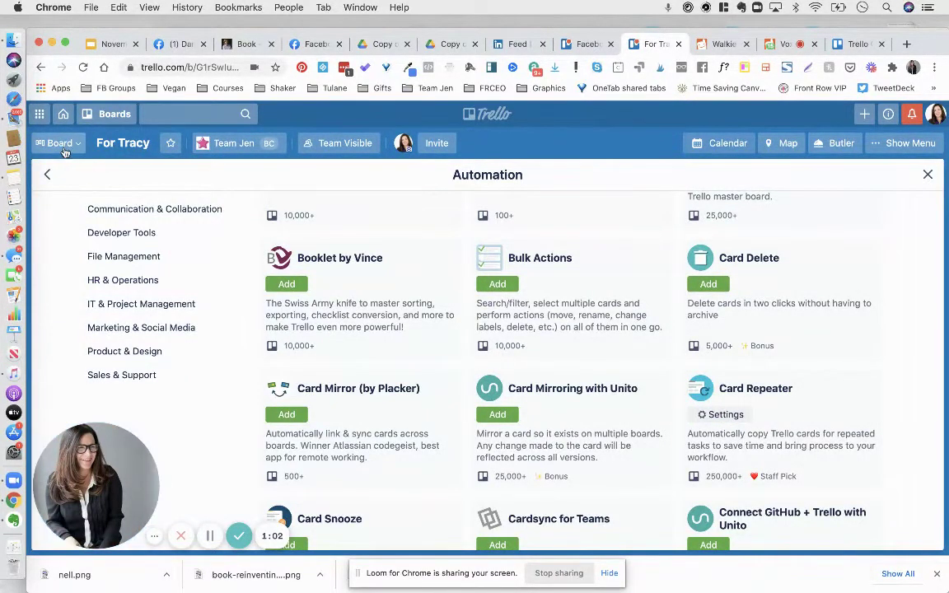
Leave the Power-Ups directory and reopen the 'Good Morning! Start here!' card
{"action": "left_click", "coordinate": [49, 173]}
{"action": "left_click", "coordinate": [60, 144]}
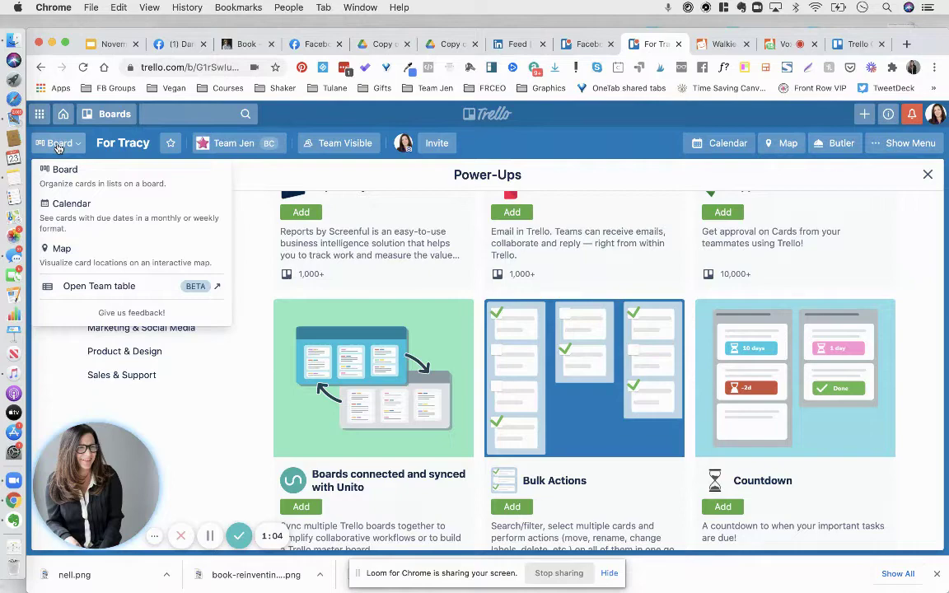
{"action": "left_click", "coordinate": [927, 175]}
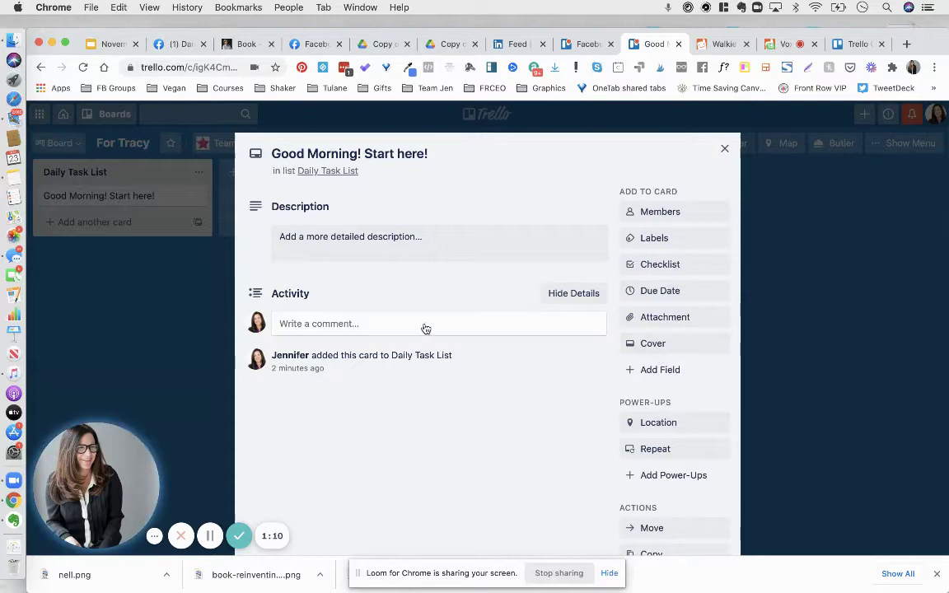
Add a default-titled checklist with items 1a, 1b, 1c, 1d, 1e, 1f and 1g
{"action": "left_click", "coordinate": [644, 266]}
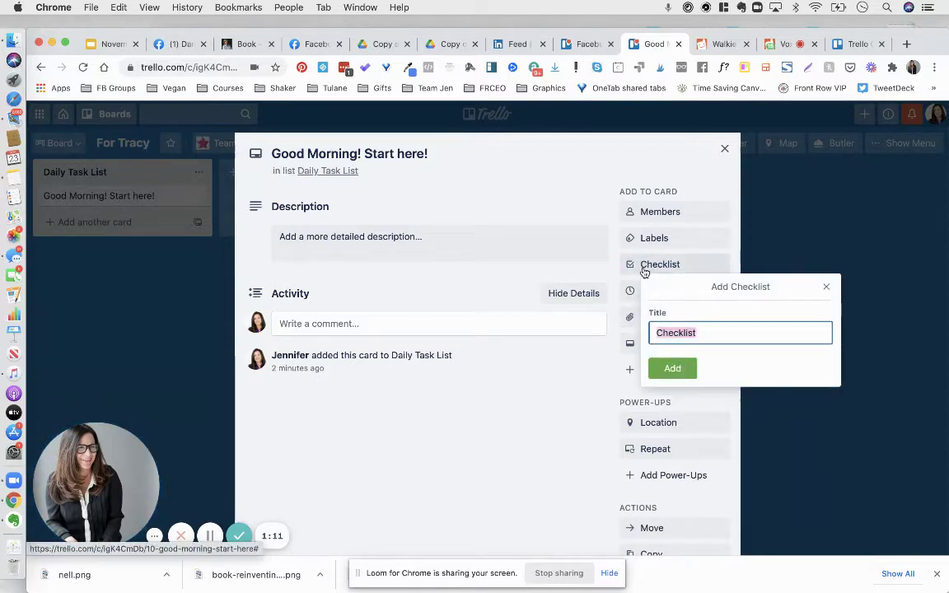
{"action": "left_click", "coordinate": [673, 372]}
{"action": "type", "text": "1"}
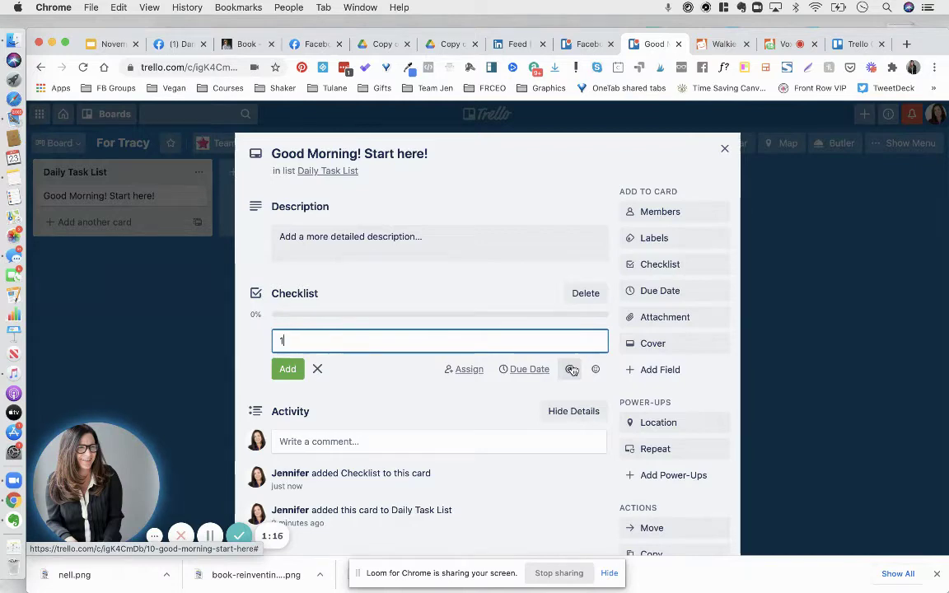
{"action": "type", "text": "a"}
{"action": "key", "text": "Return"}
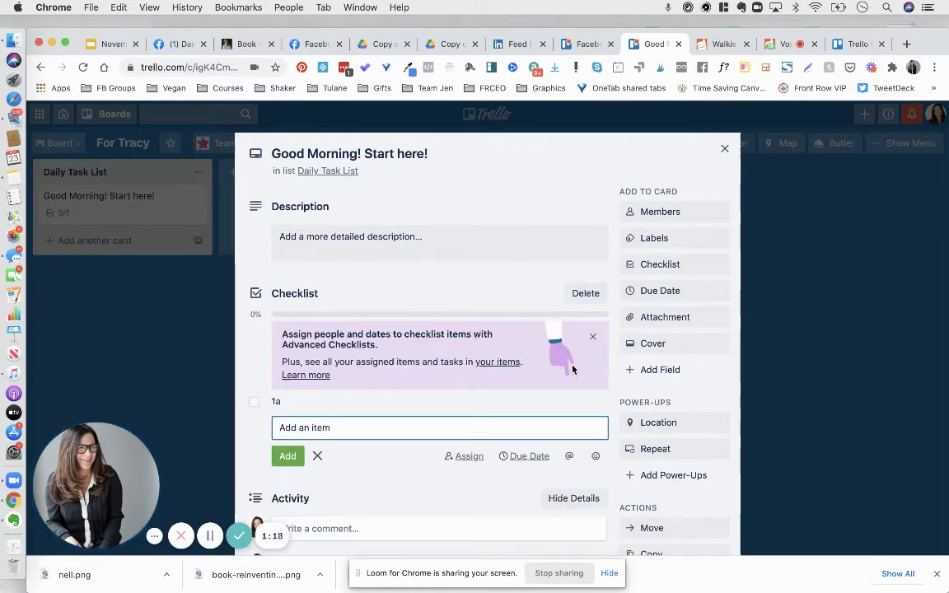
{"action": "type", "text": "1b"}
{"action": "key", "text": "Return"}
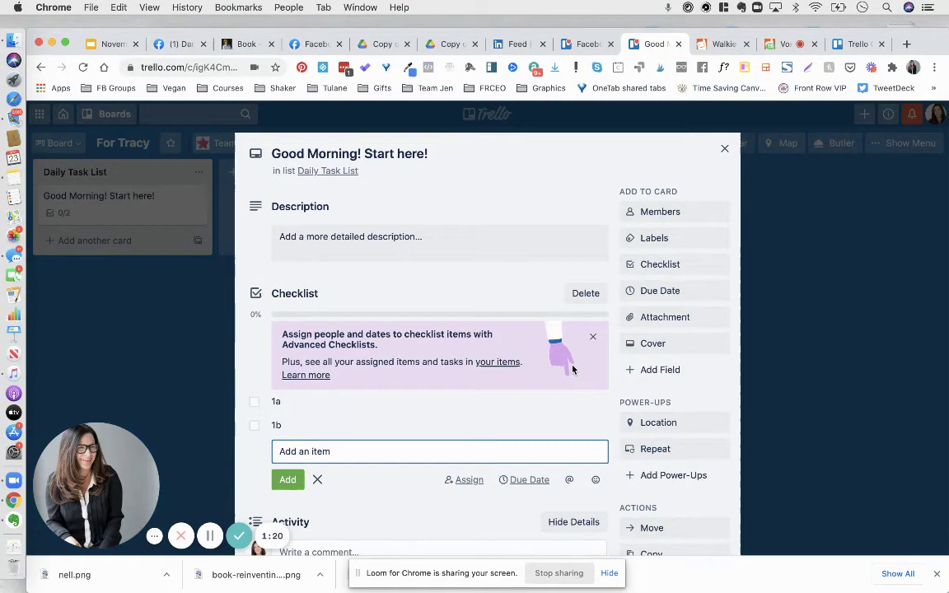
{"action": "type", "text": "1c"}
{"action": "key", "text": "Return"}
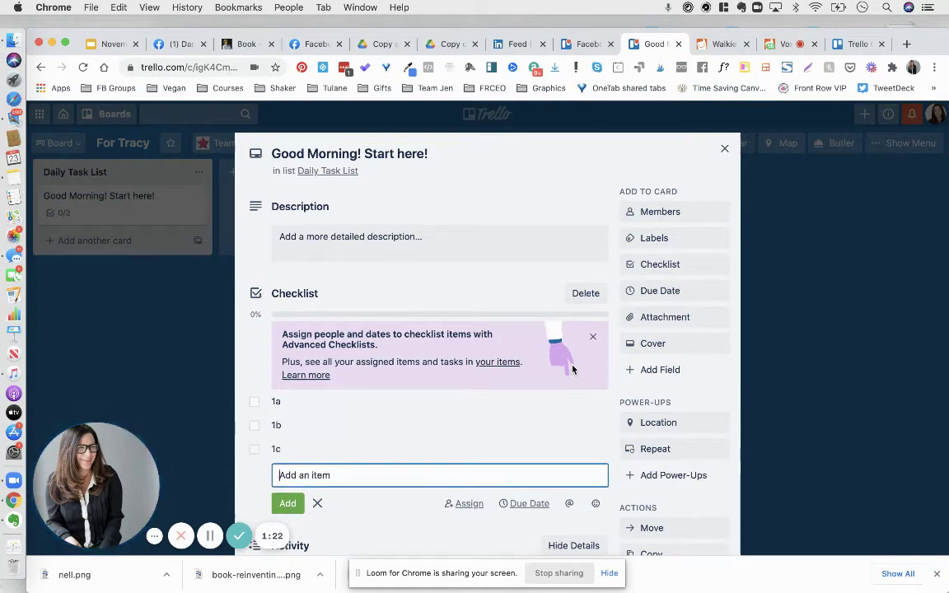
{"action": "type", "text": "1d"}
{"action": "key", "text": "Return"}
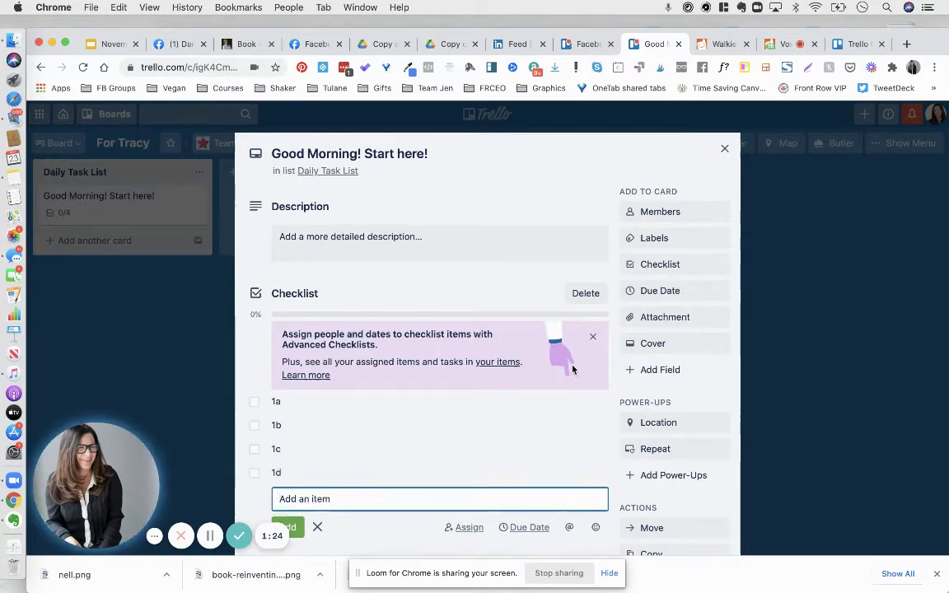
{"action": "type", "text": "1e"}
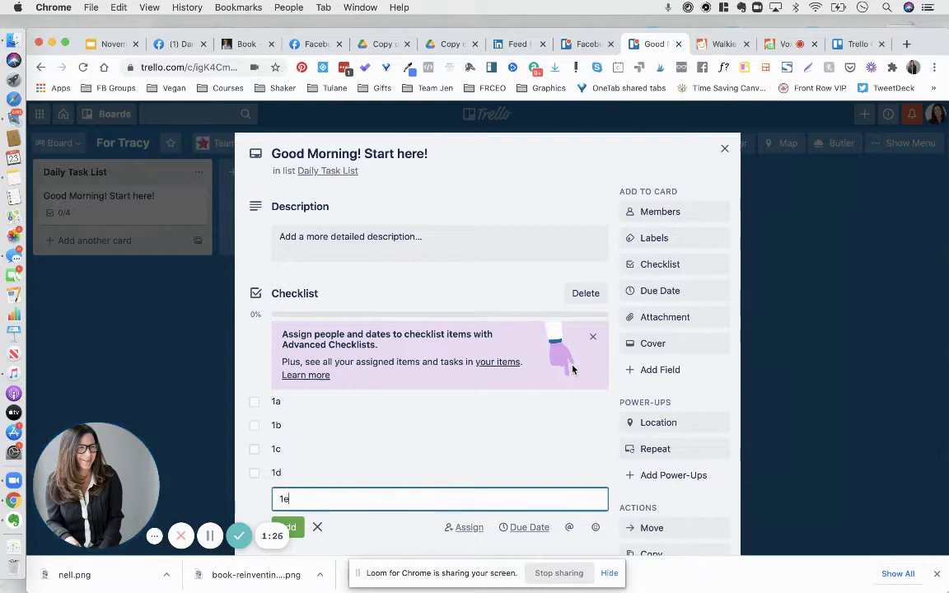
{"action": "key", "text": "Return"}
{"action": "type", "text": "1"}
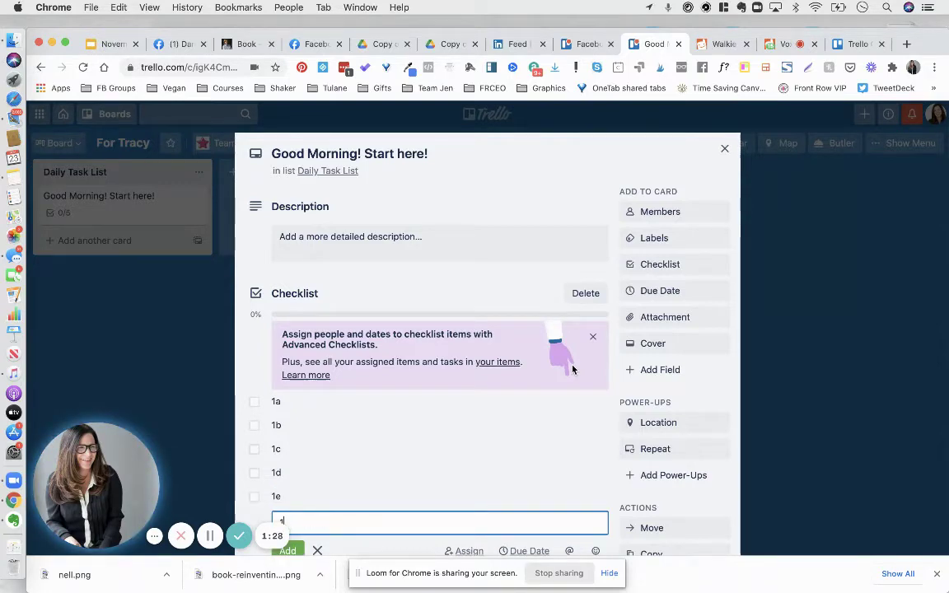
{"action": "type", "text": "f"}
{"action": "key", "text": "Return"}
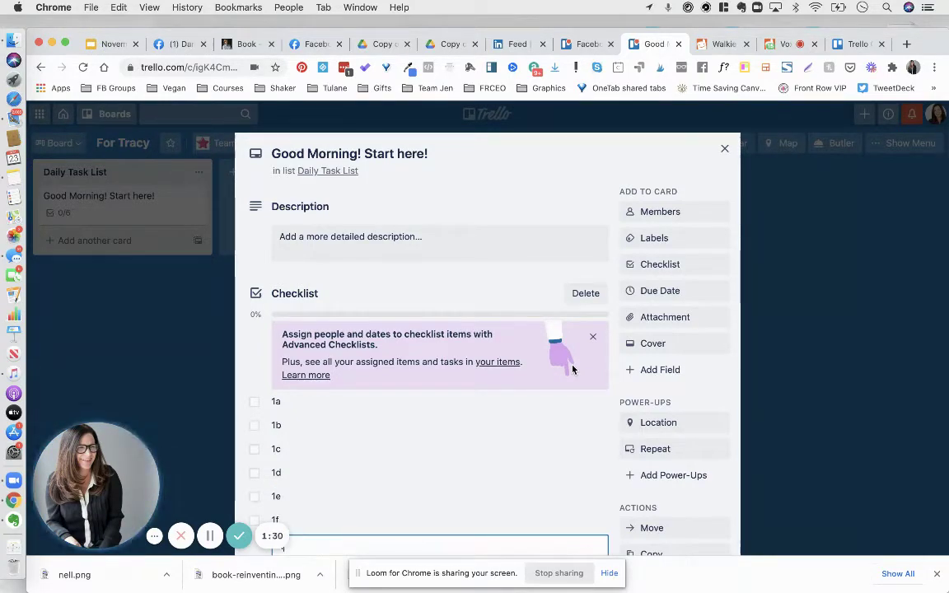
{"action": "left_click", "coordinate": [572, 349]}
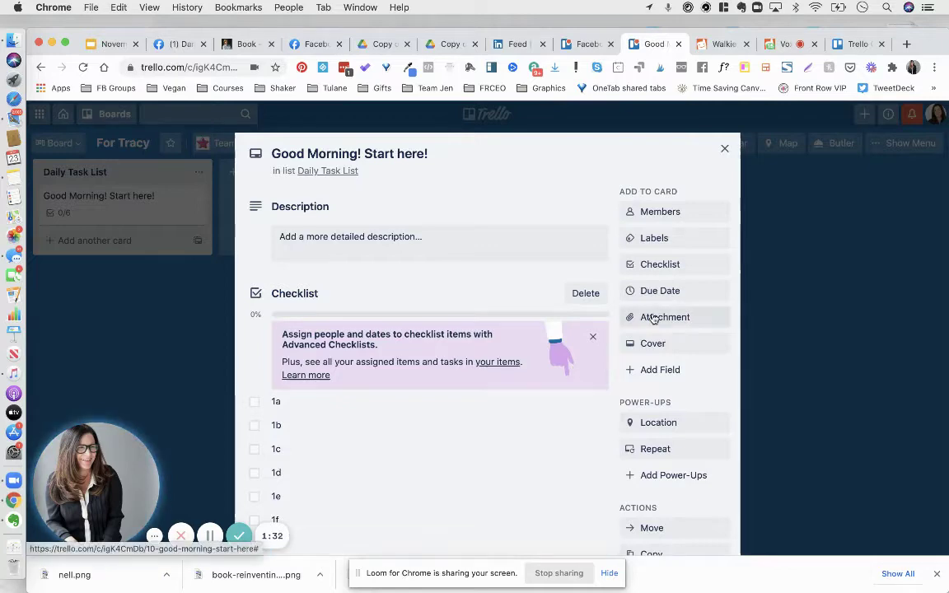
Open checklist item 1c for editing and save it
{"action": "scroll", "coordinate": [673, 293], "scroll_direction": "down", "scroll_amount": 1}
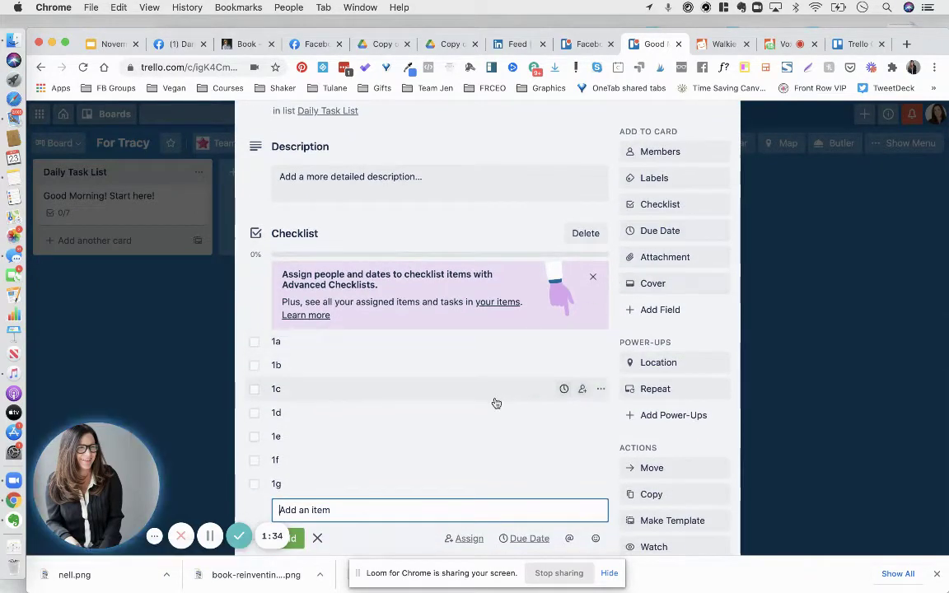
{"action": "left_click", "coordinate": [494, 395]}
{"action": "scroll", "coordinate": [494, 398], "scroll_direction": "down", "scroll_amount": 1}
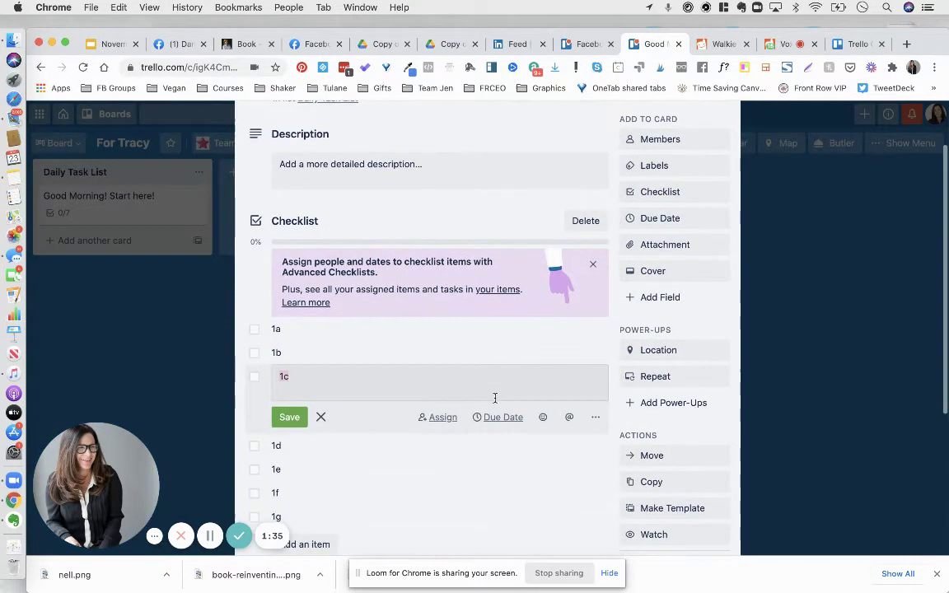
{"action": "left_click", "coordinate": [284, 419]}
{"action": "scroll", "coordinate": [864, 239], "scroll_direction": "down", "scroll_amount": 2}
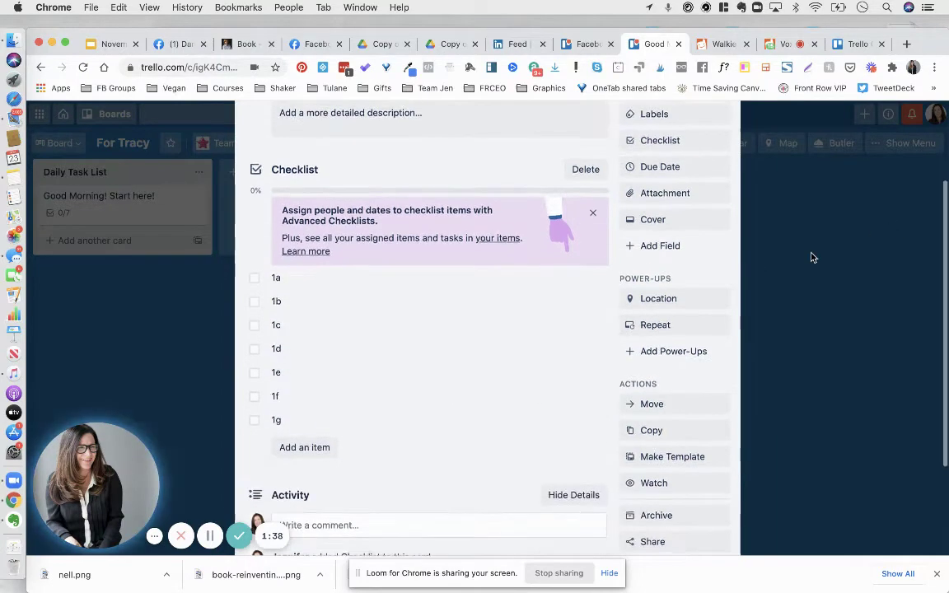
{"action": "mouse_move", "coordinate": [461, 470]}
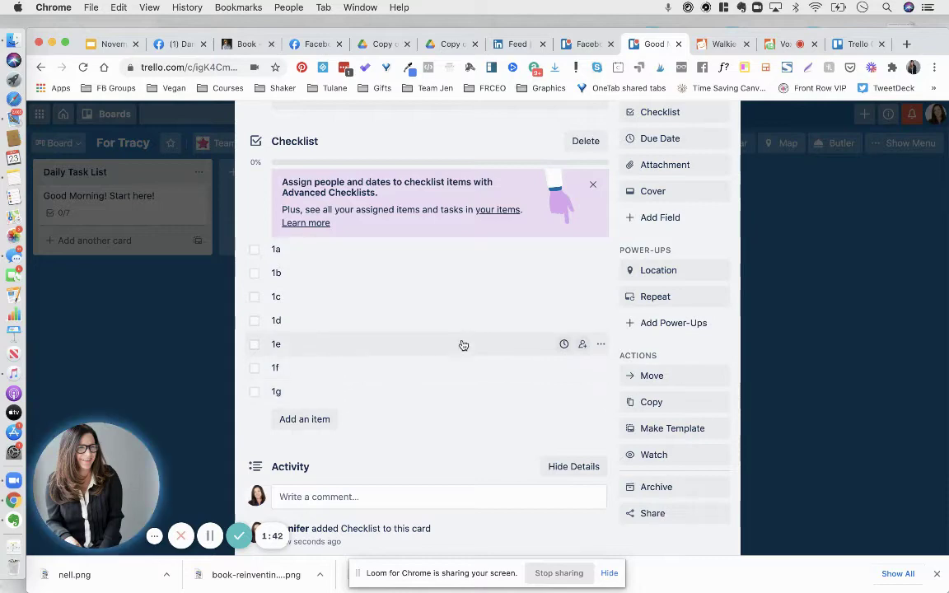
{"action": "scroll", "coordinate": [461, 343], "scroll_direction": "up", "scroll_amount": 2}
Dismiss the Advanced Checklists promo banner, leaving only items 1a–1g in the checklist
{"action": "scroll", "coordinate": [441, 285], "scroll_direction": "up", "scroll_amount": 2}
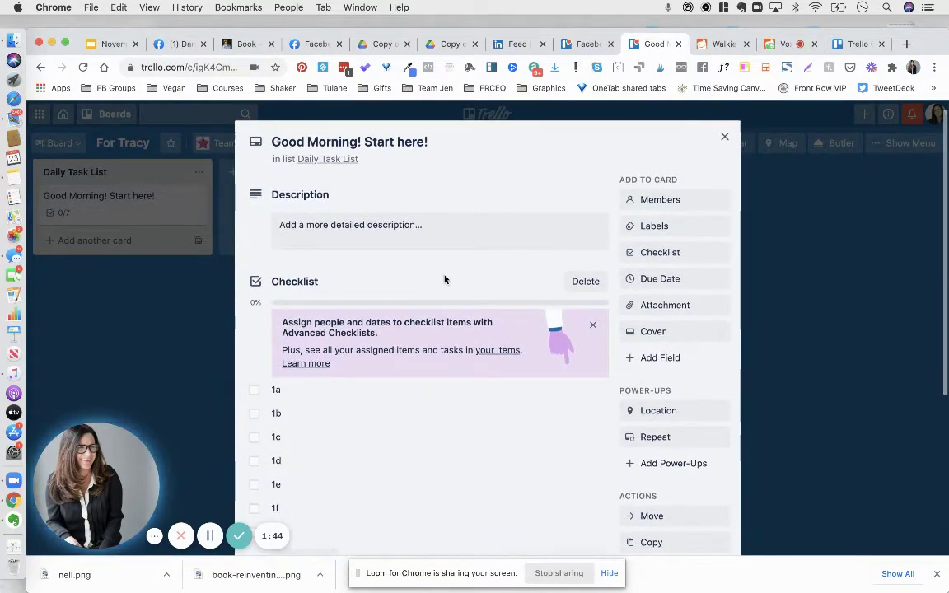
{"action": "left_click", "coordinate": [593, 328]}
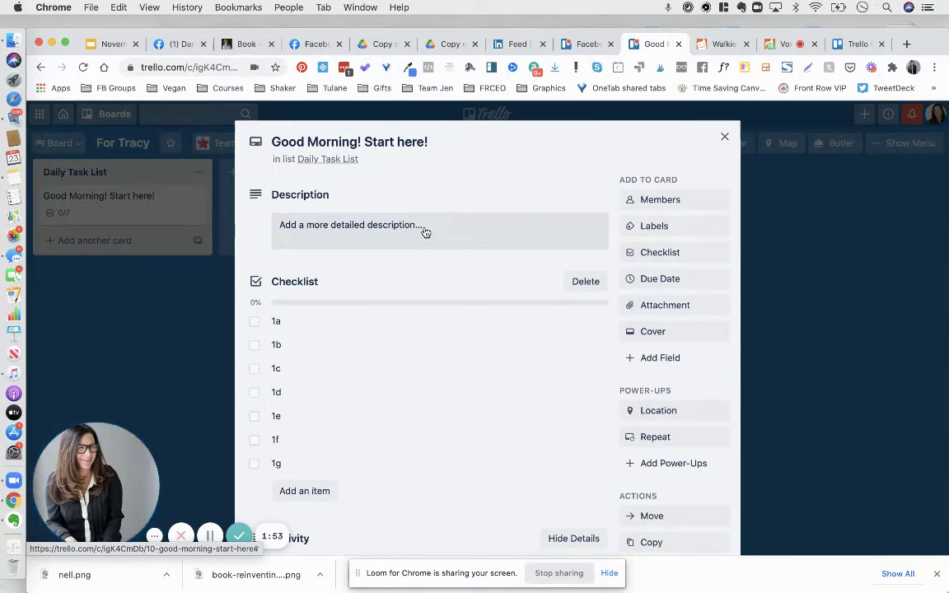
{"action": "scroll", "coordinate": [425, 233], "scroll_direction": "down", "scroll_amount": 2}
{"action": "scroll", "coordinate": [425, 232], "scroll_direction": "down", "scroll_amount": 1}
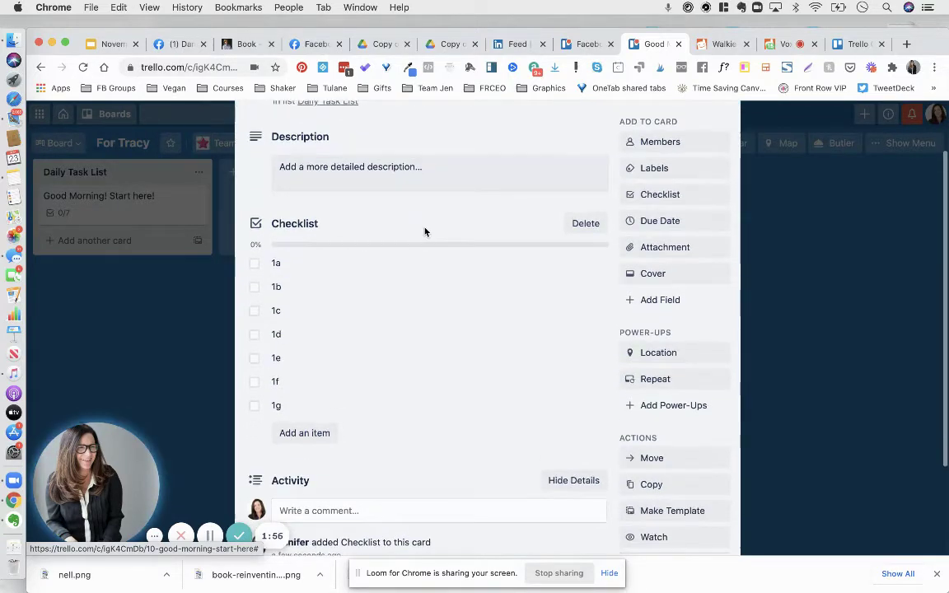
{"action": "scroll", "coordinate": [426, 232], "scroll_direction": "up", "scroll_amount": 1}
{"action": "scroll", "coordinate": [425, 232], "scroll_direction": "up", "scroll_amount": 2}
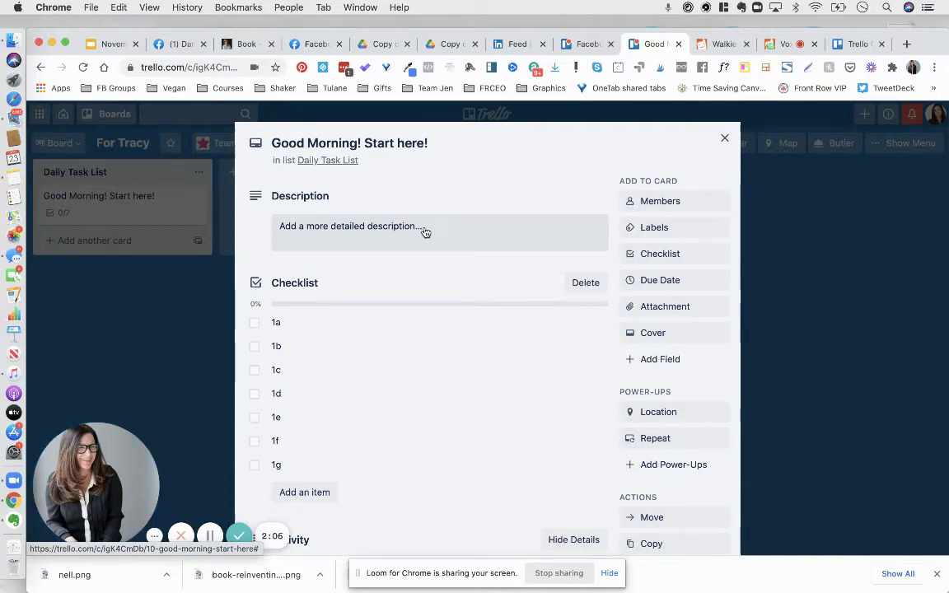
{"action": "scroll", "coordinate": [504, 421], "scroll_direction": "down", "scroll_amount": 3}
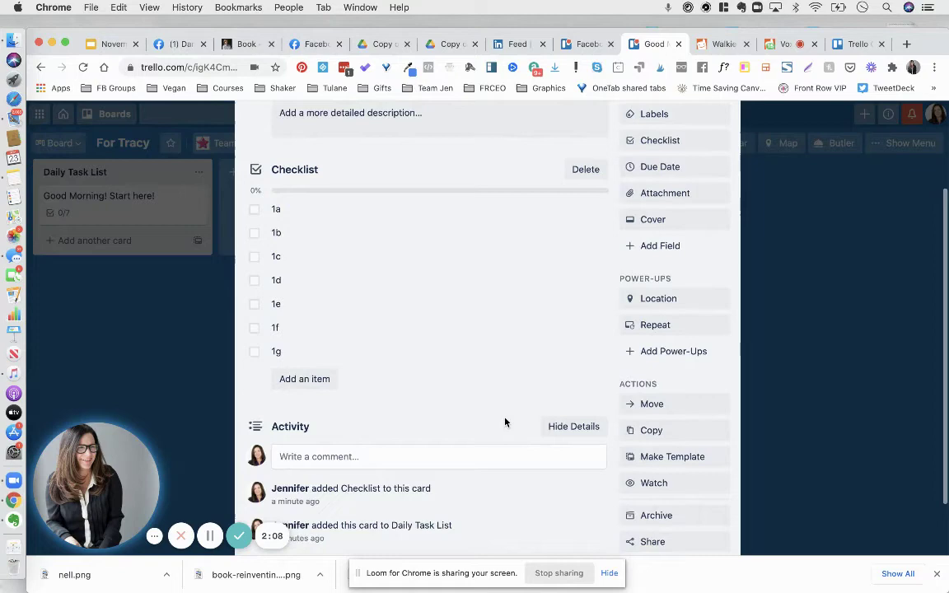
{"action": "scroll", "coordinate": [505, 422], "scroll_direction": "up", "scroll_amount": 2}
{"action": "scroll", "coordinate": [505, 423], "scroll_direction": "up", "scroll_amount": 1}
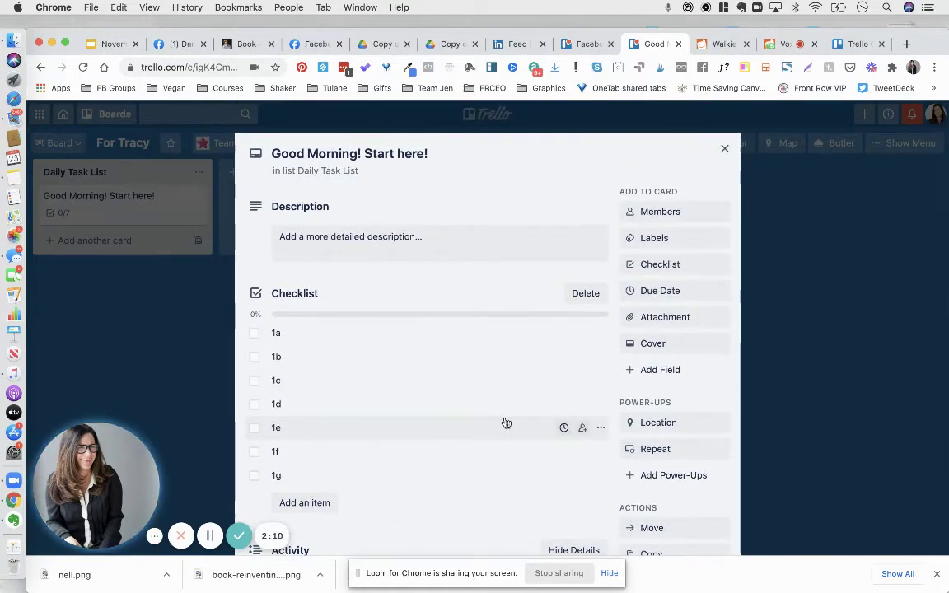
{"action": "left_click", "coordinate": [656, 297]}
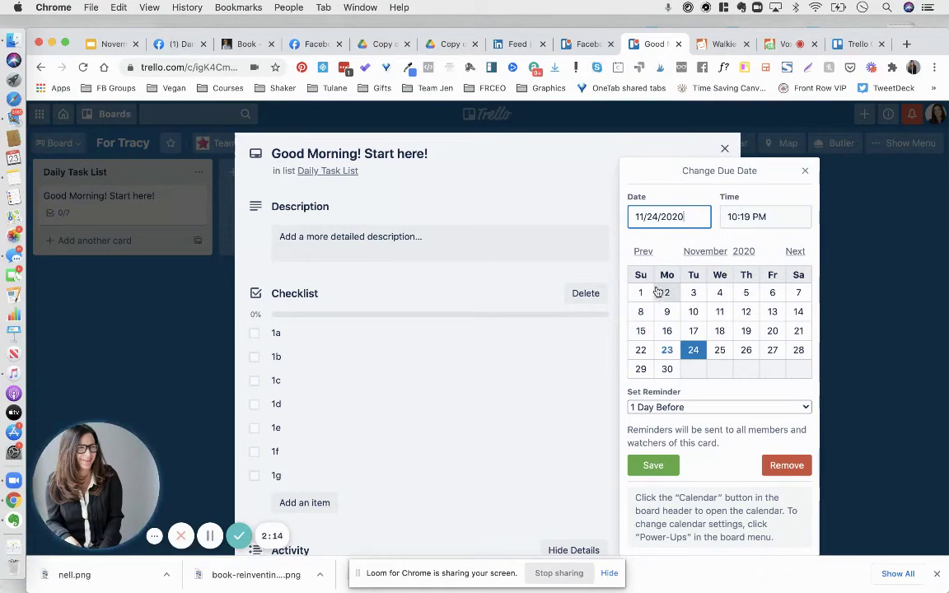
{"action": "left_click", "coordinate": [805, 174]}
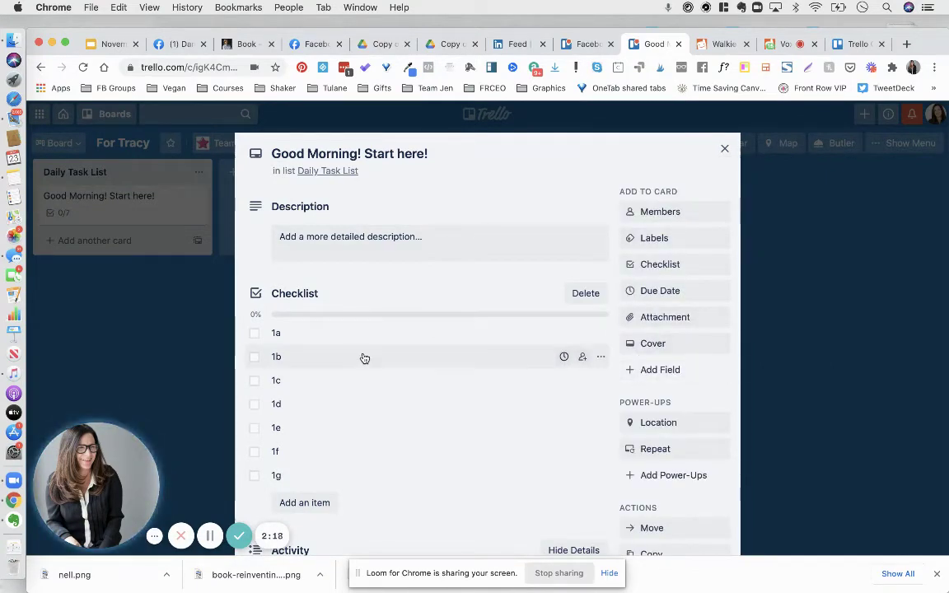
{"action": "scroll", "coordinate": [364, 358], "scroll_direction": "down", "scroll_amount": 2}
{"action": "scroll", "coordinate": [365, 359], "scroll_direction": "down", "scroll_amount": 2}
{"action": "scroll", "coordinate": [364, 357], "scroll_direction": "up", "scroll_amount": 3}
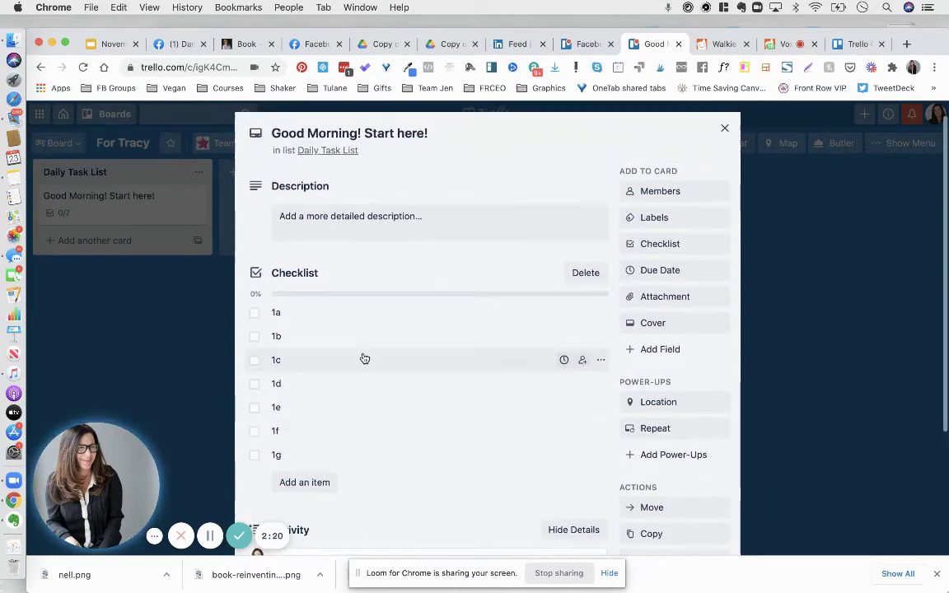
{"action": "scroll", "coordinate": [365, 358], "scroll_direction": "down", "scroll_amount": 2}
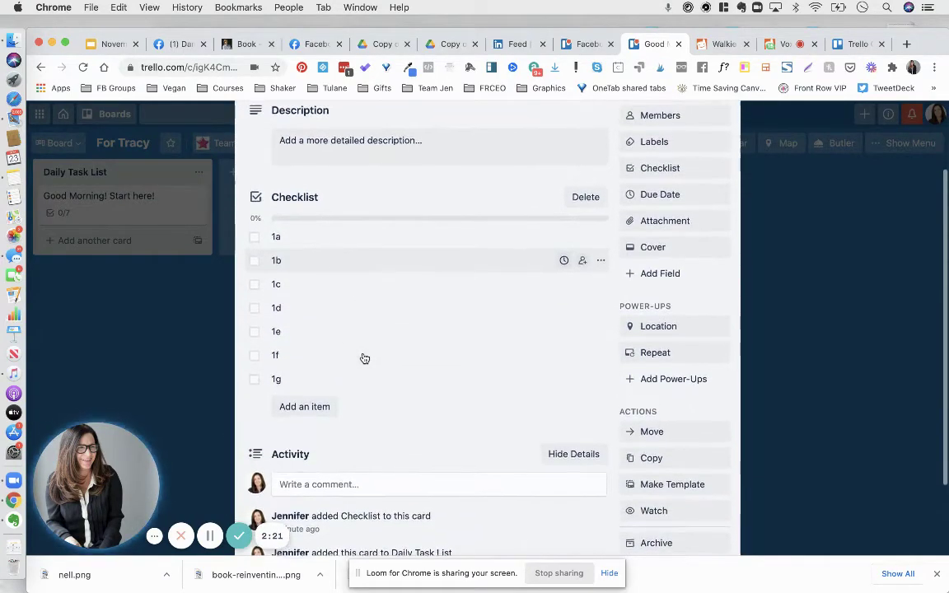
{"action": "scroll", "coordinate": [365, 358], "scroll_direction": "up", "scroll_amount": 3}
{"action": "scroll", "coordinate": [655, 447], "scroll_direction": "up", "scroll_amount": 3}
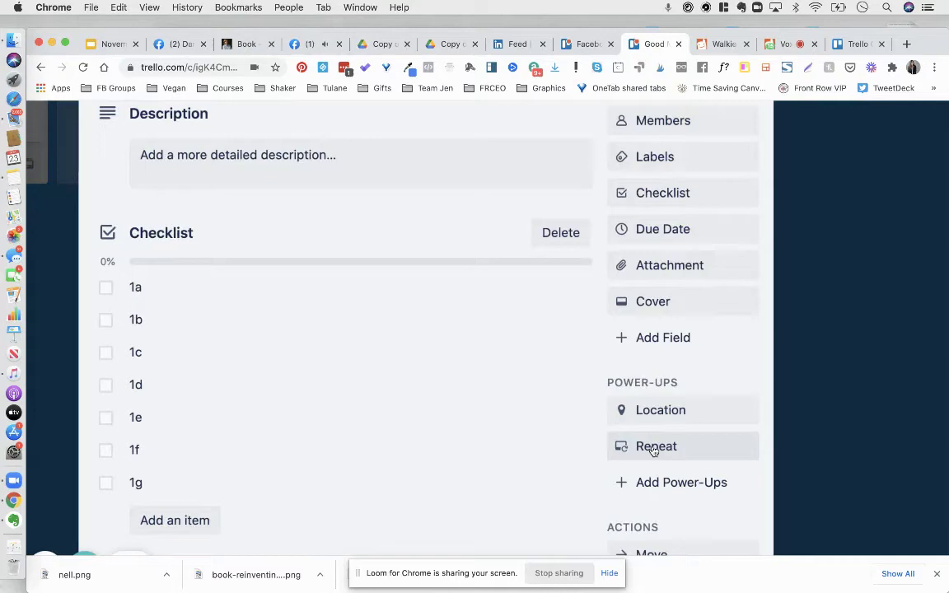
{"action": "scroll", "coordinate": [656, 449], "scroll_direction": "up", "scroll_amount": 3}
{"action": "scroll", "coordinate": [652, 478], "scroll_direction": "up", "scroll_amount": 2}
{"action": "scroll", "coordinate": [651, 484], "scroll_direction": "down", "scroll_amount": 3}
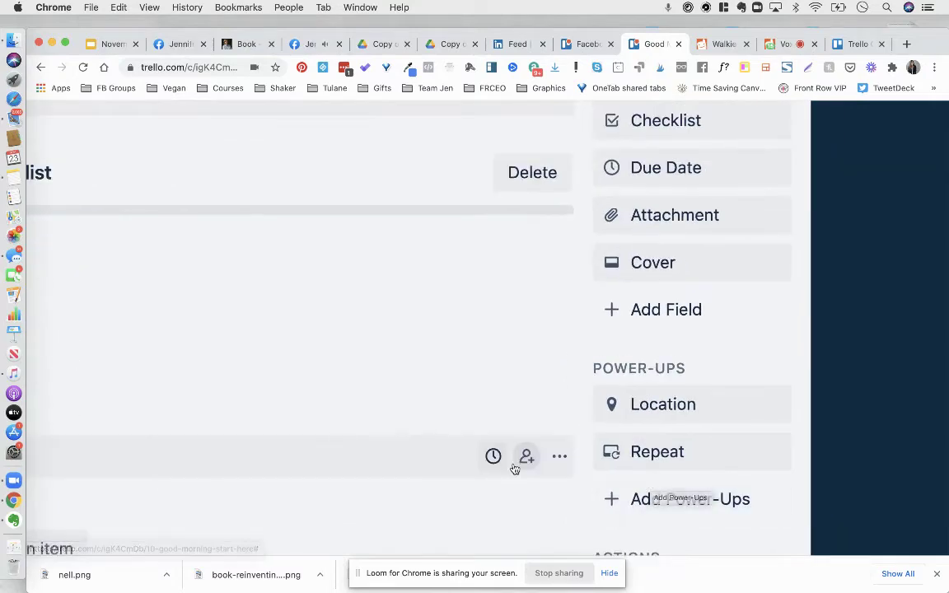
{"action": "scroll", "coordinate": [515, 466], "scroll_direction": "down", "scroll_amount": 3}
{"action": "scroll", "coordinate": [515, 468], "scroll_direction": "down", "scroll_amount": 2}
{"action": "scroll", "coordinate": [513, 466], "scroll_direction": "down", "scroll_amount": 1}
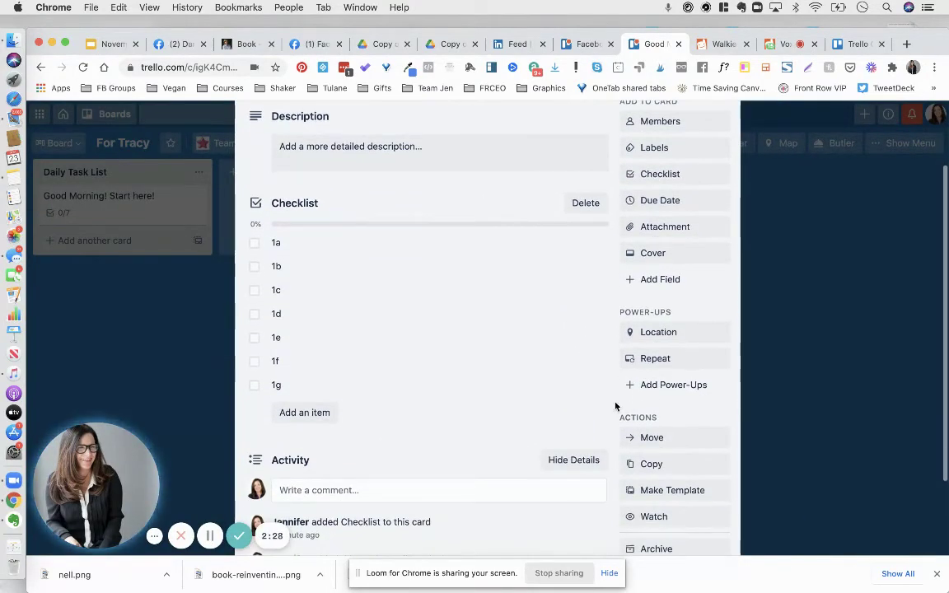
Set Repeat to Weekly on Mo–Fr, every week at 12:00 PM, and save
{"action": "left_click", "coordinate": [657, 359]}
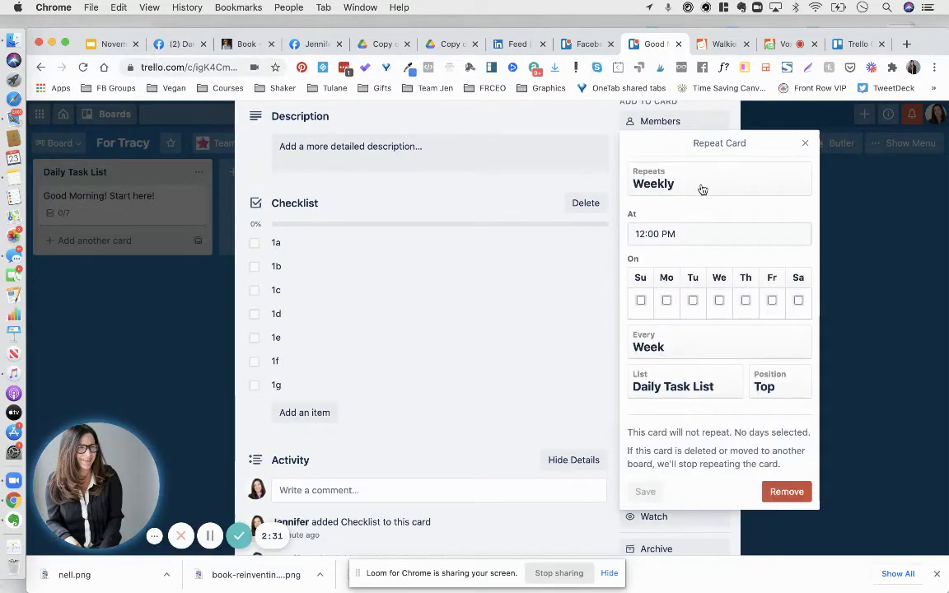
{"action": "left_click", "coordinate": [716, 186]}
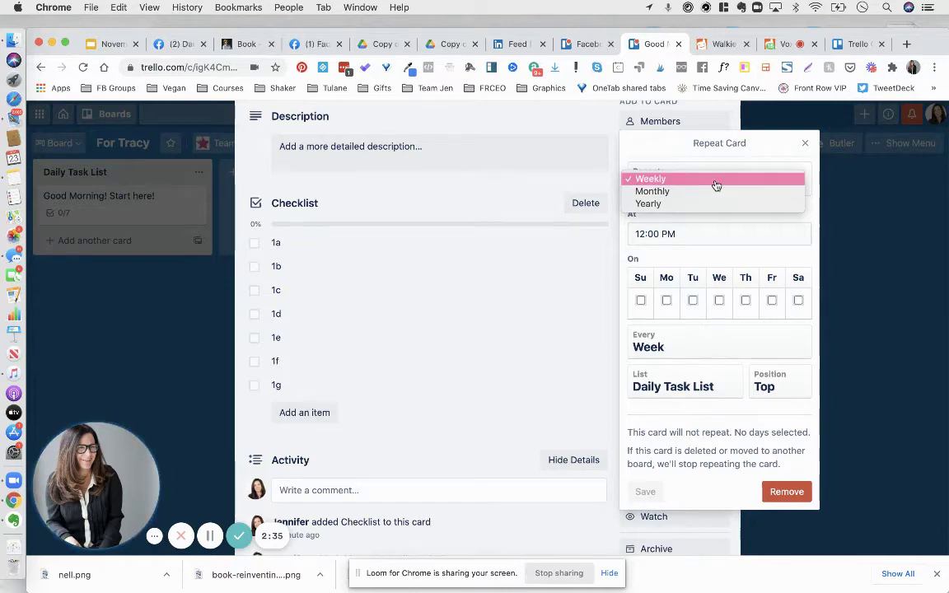
{"action": "left_click", "coordinate": [716, 186]}
{"action": "left_click", "coordinate": [667, 301]}
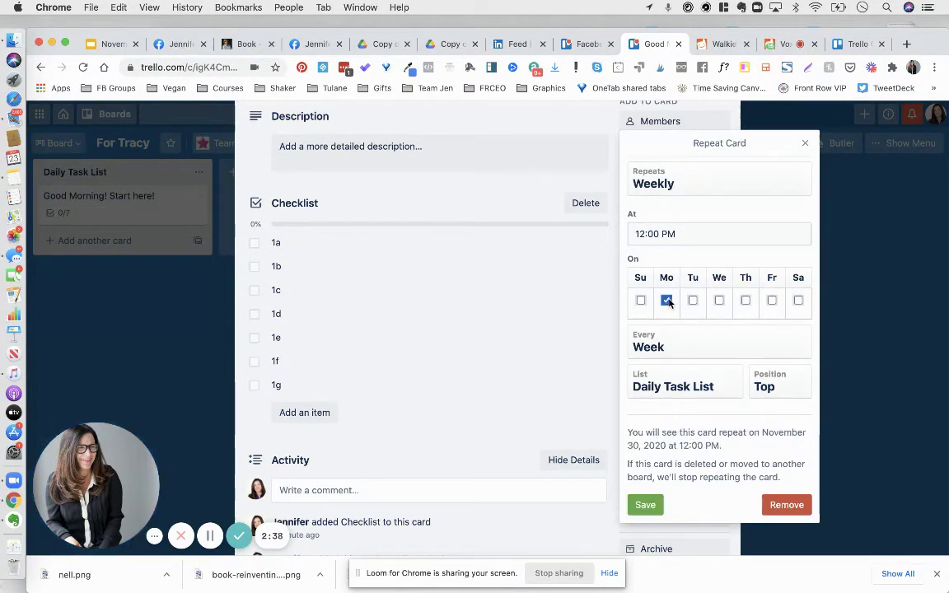
{"action": "left_click", "coordinate": [693, 302]}
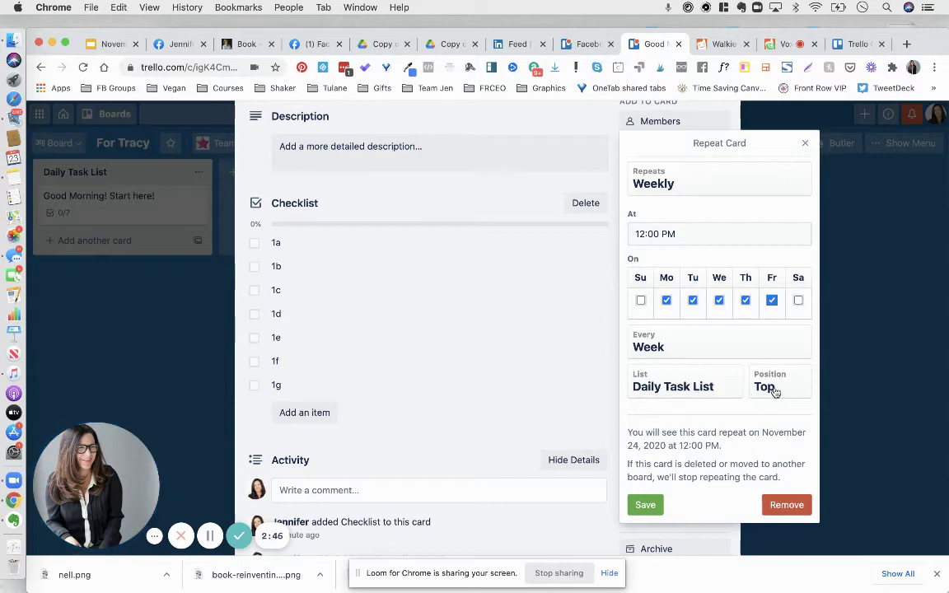
{"action": "left_click", "coordinate": [684, 344]}
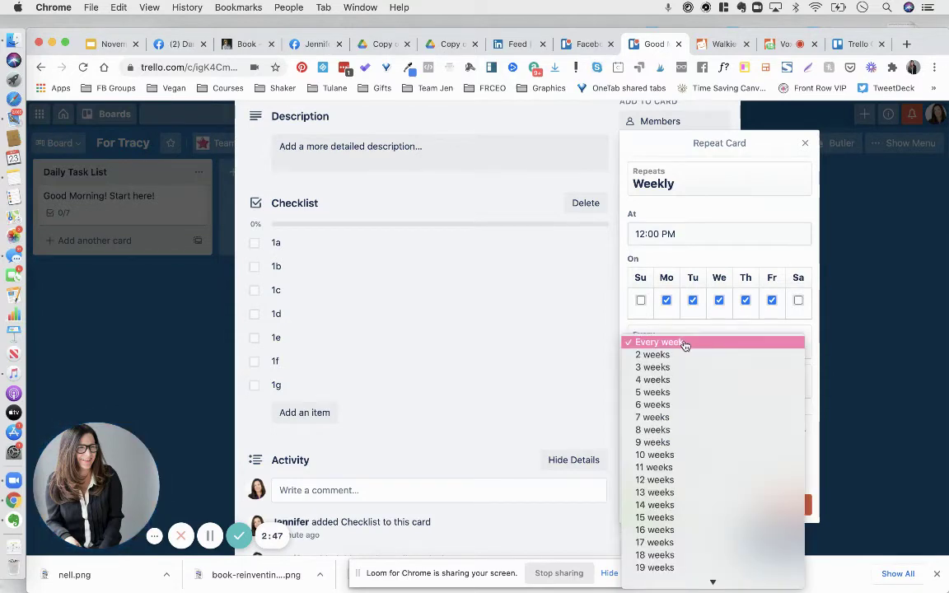
{"action": "left_click", "coordinate": [685, 346]}
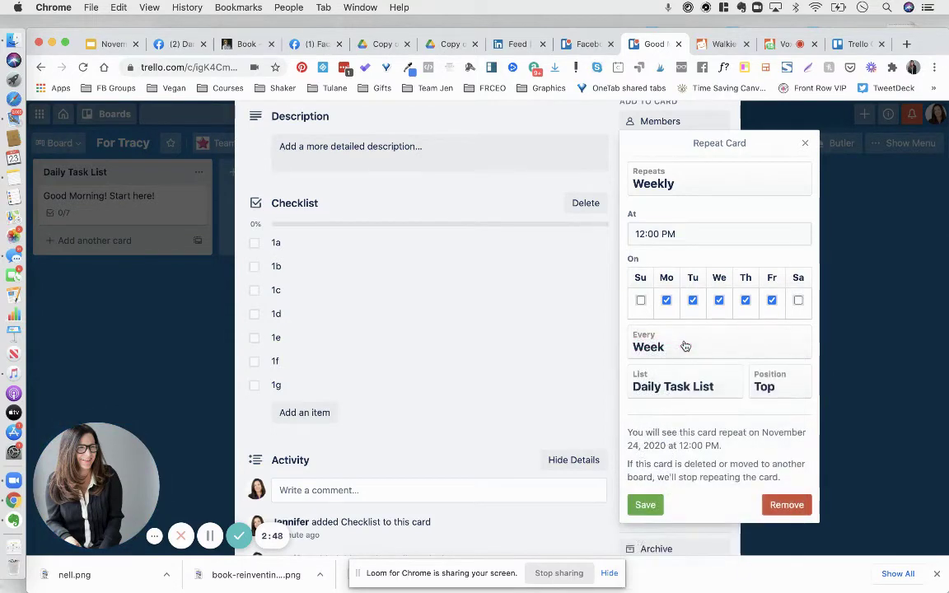
{"action": "left_click", "coordinate": [646, 504]}
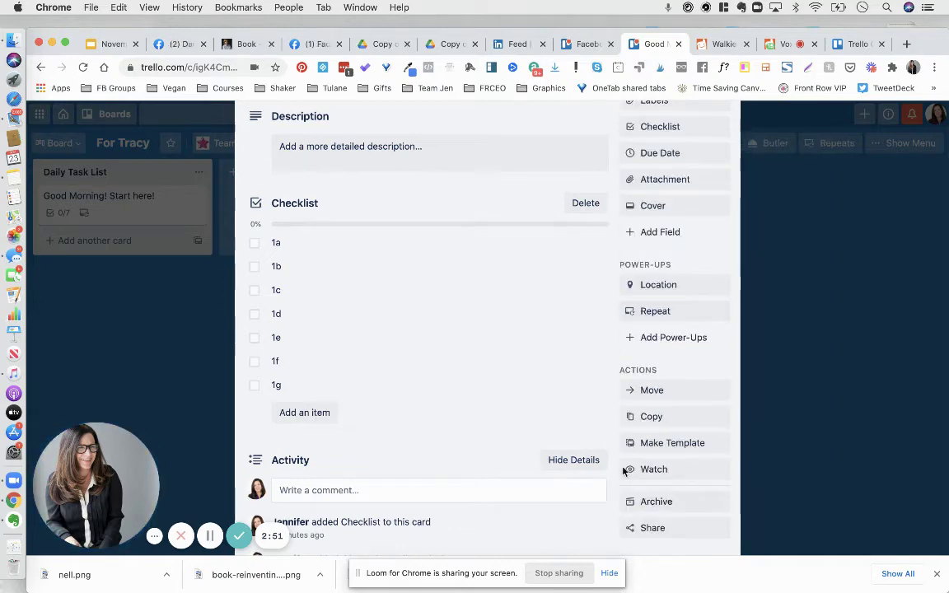
Change the Repeat time from 12:00 PM to 6:00 AM and save
{"action": "scroll", "coordinate": [519, 400], "scroll_direction": "up", "scroll_amount": 2}
{"action": "scroll", "coordinate": [519, 400], "scroll_direction": "down", "scroll_amount": 3}
{"action": "scroll", "coordinate": [519, 398], "scroll_direction": "up", "scroll_amount": 3}
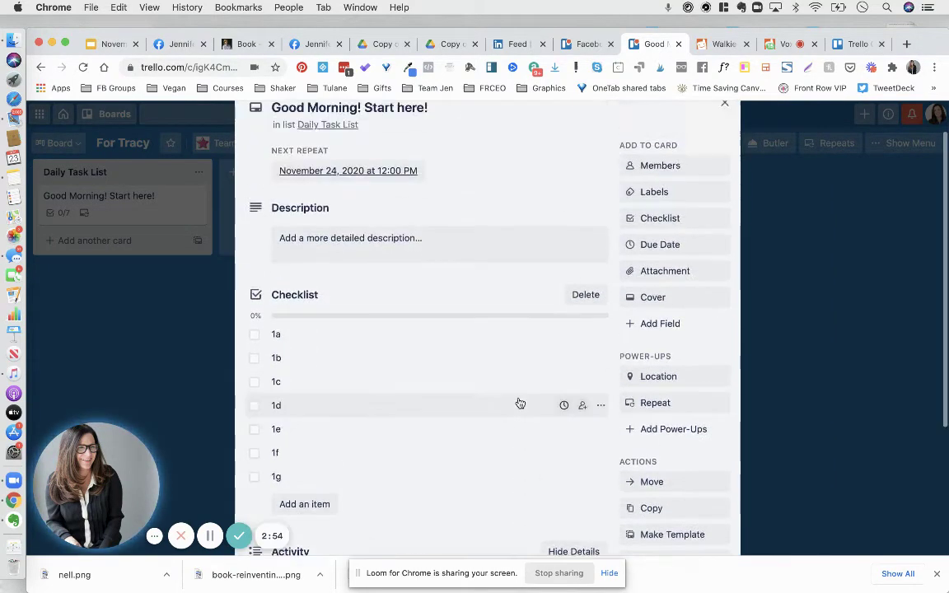
{"action": "scroll", "coordinate": [519, 403], "scroll_direction": "up", "scroll_amount": 1}
{"action": "left_click", "coordinate": [650, 447]}
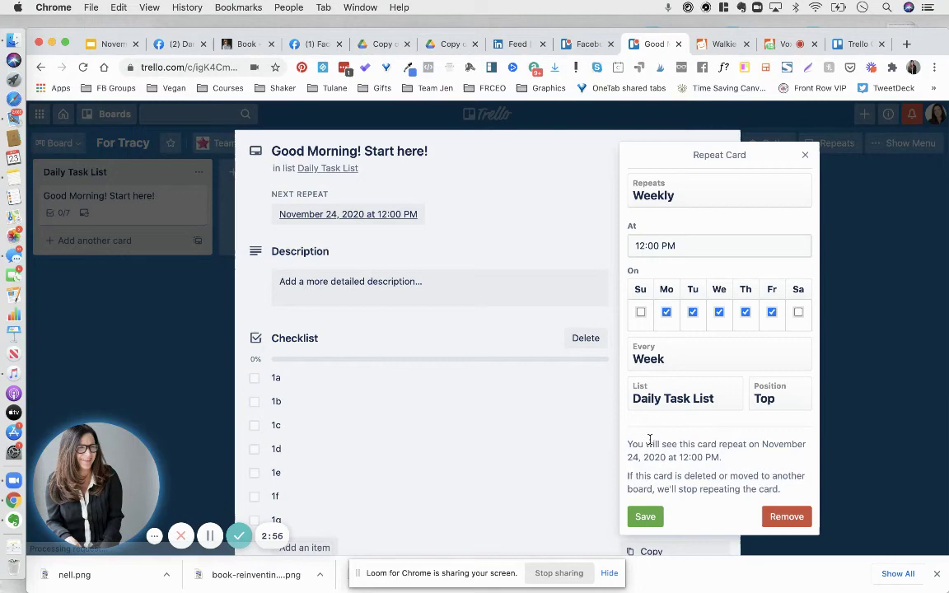
{"action": "left_click", "coordinate": [646, 246]}
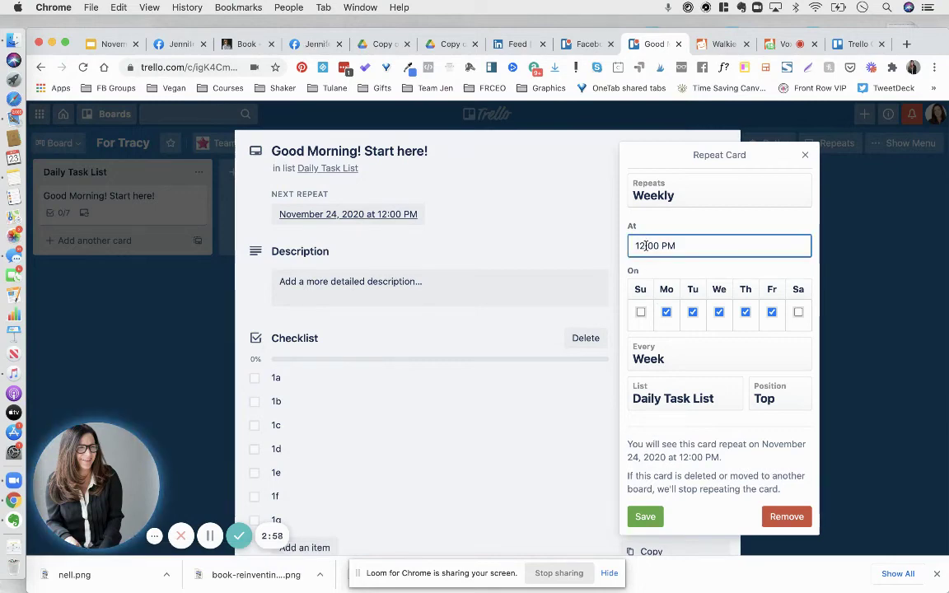
{"action": "left_click_drag", "start_coordinate": [646, 245], "coordinate": [633, 246]}
{"action": "type", "text": "6"}
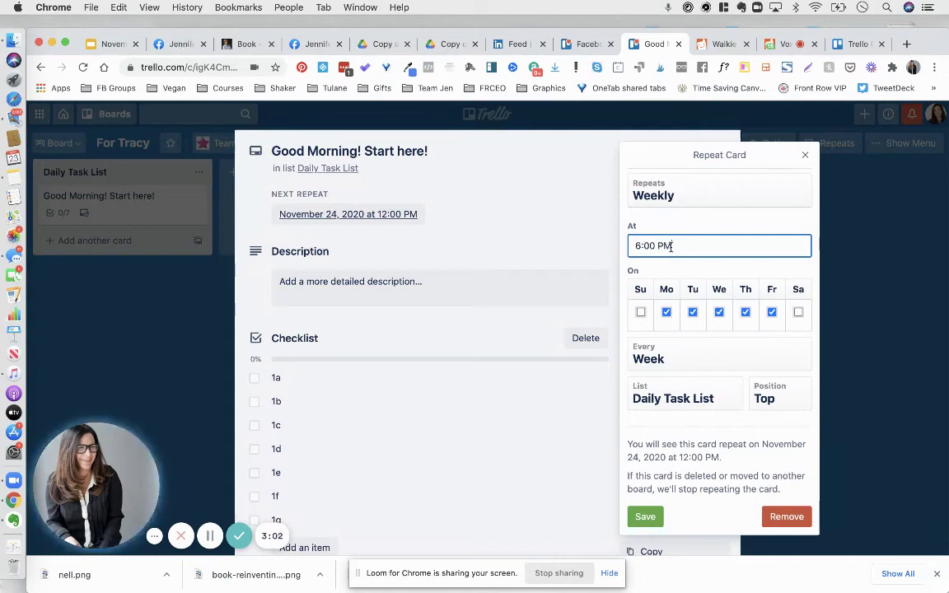
{"action": "key", "text": "BackSpace"}
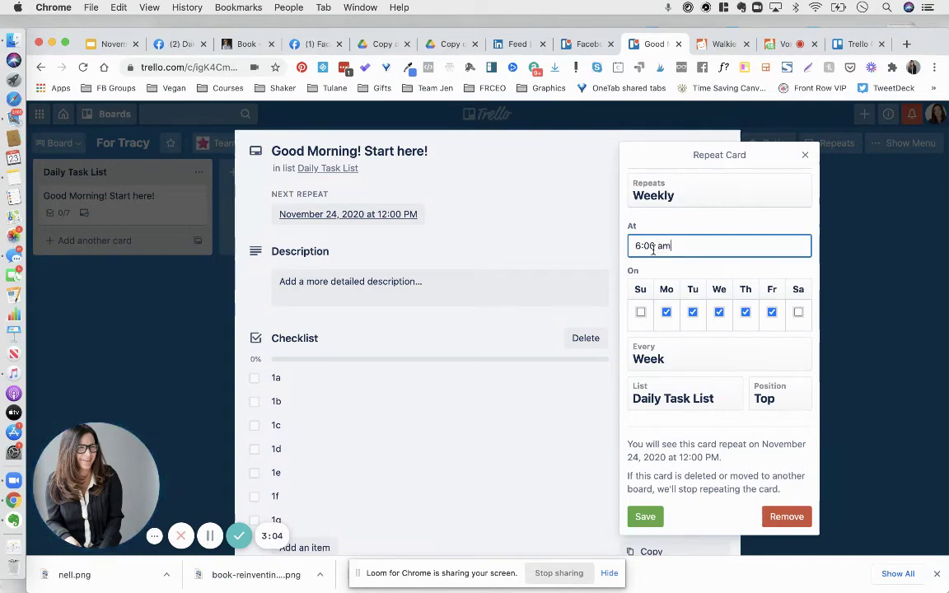
{"action": "left_click", "coordinate": [642, 515]}
{"action": "scroll", "coordinate": [567, 451], "scroll_direction": "down", "scroll_amount": 5}
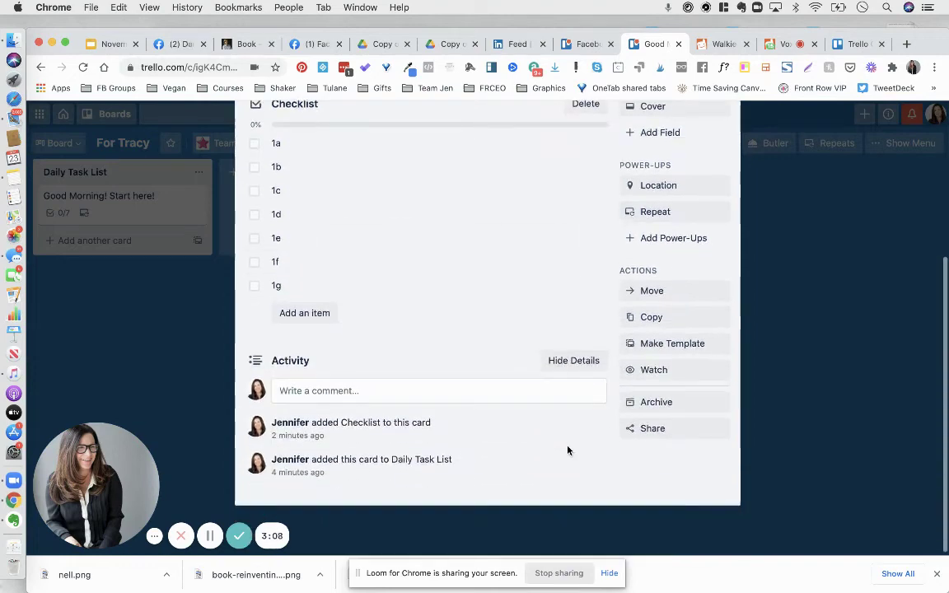
{"action": "scroll", "coordinate": [567, 451], "scroll_direction": "up", "scroll_amount": 5}
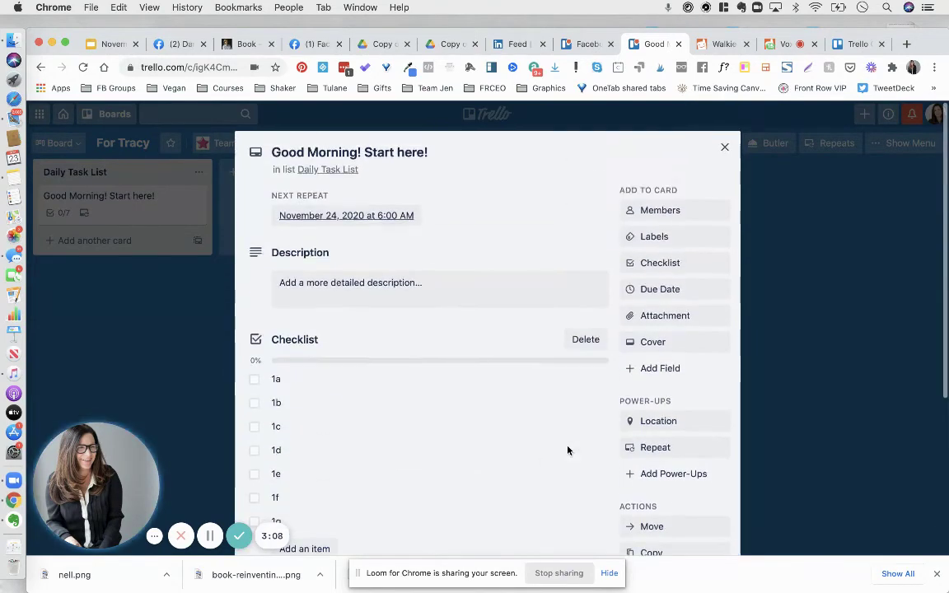
Close the card details and drop the Good Morning card back in place in Daily Task List
{"action": "left_click", "coordinate": [724, 151]}
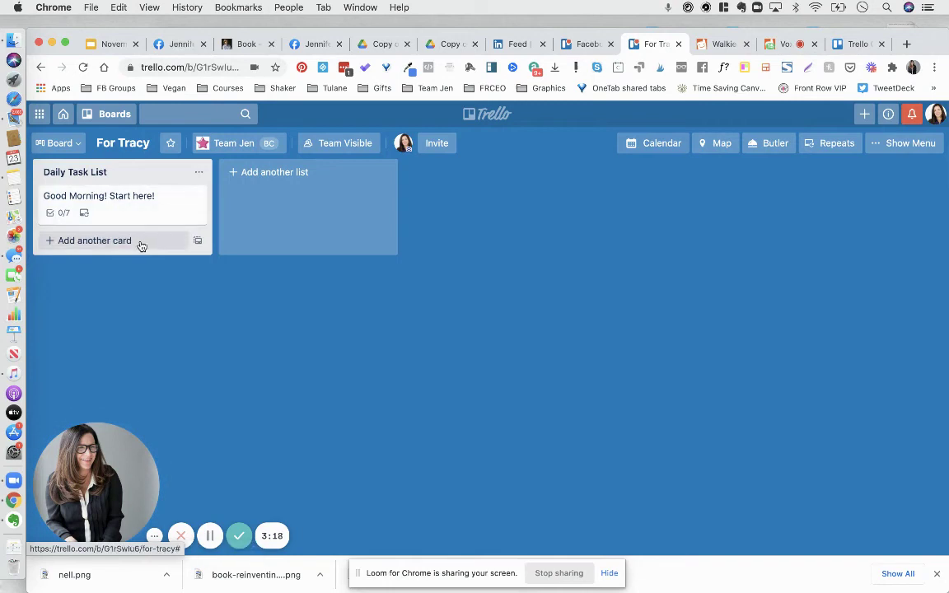
{"action": "left_click_drag", "start_coordinate": [149, 206], "coordinate": [149, 251]}
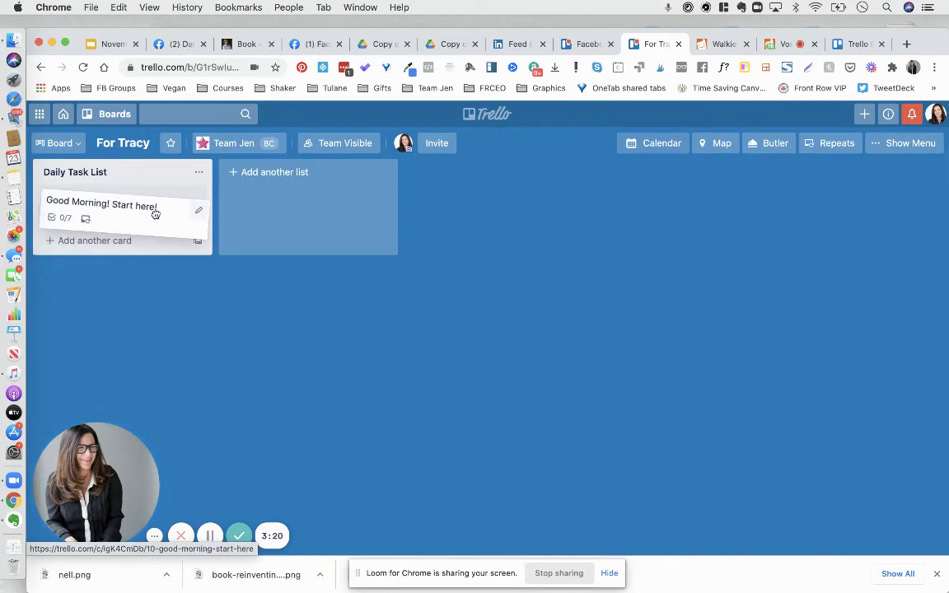
{"action": "left_click_drag", "start_coordinate": [155, 213], "coordinate": [156, 215]}
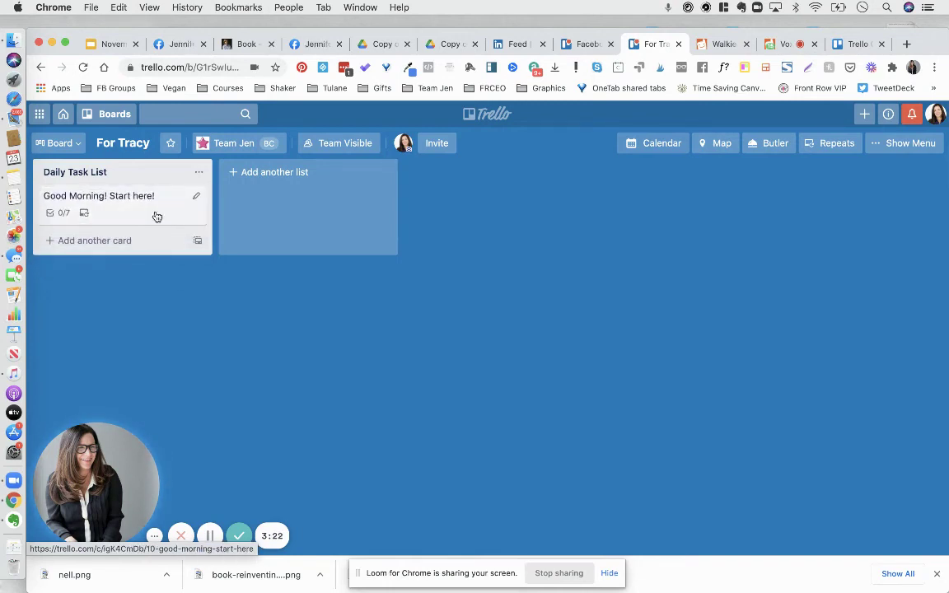